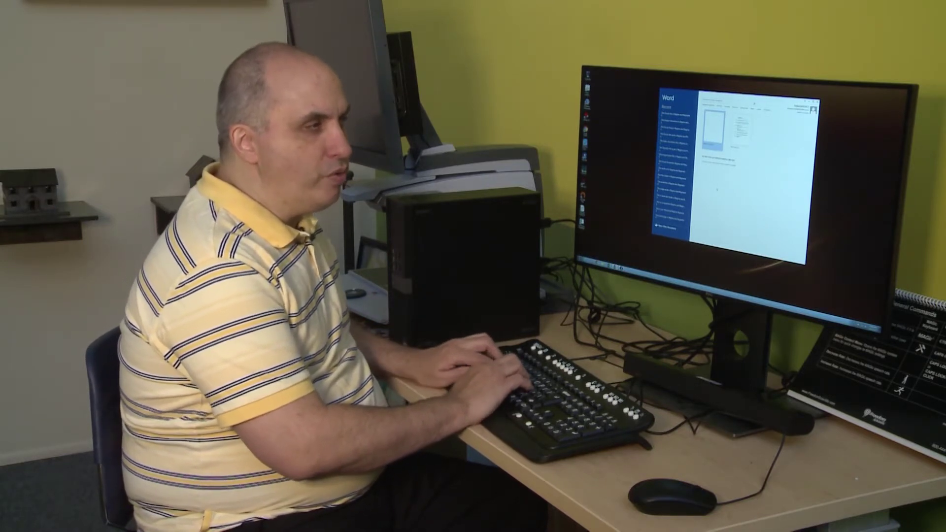
# Create a new blank document with Ctrl+N.
pyautogui.hotkey('ctrl', 'n')
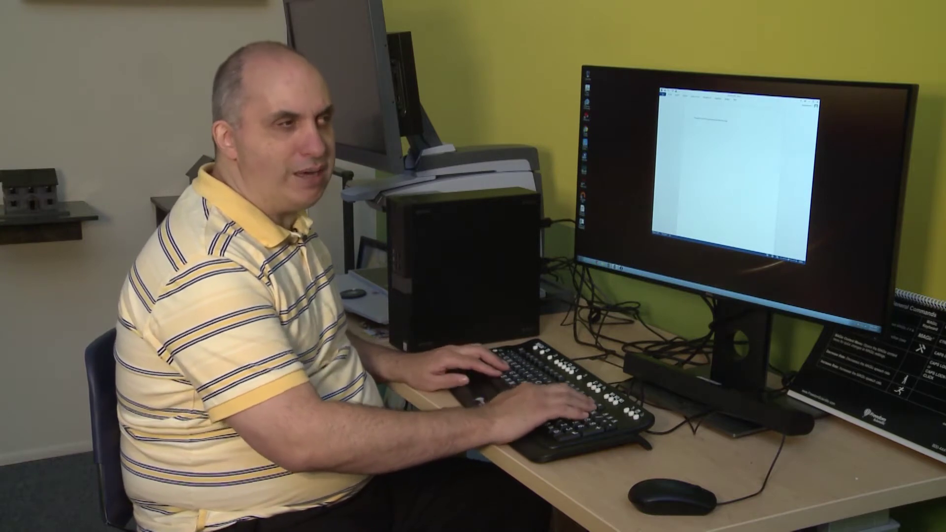
# Move the cursor to the top of the document with Ctrl+Home.
pyautogui.hotkey('ctrl', 'Home')
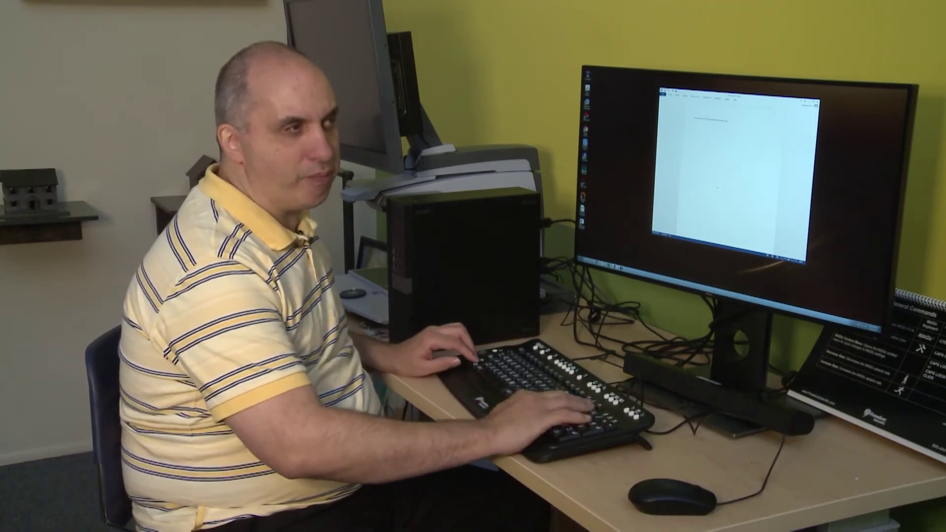
# Start JAWS Say All with Insert+Down Arrow to read the document.
pyautogui.press('Insert+Down')
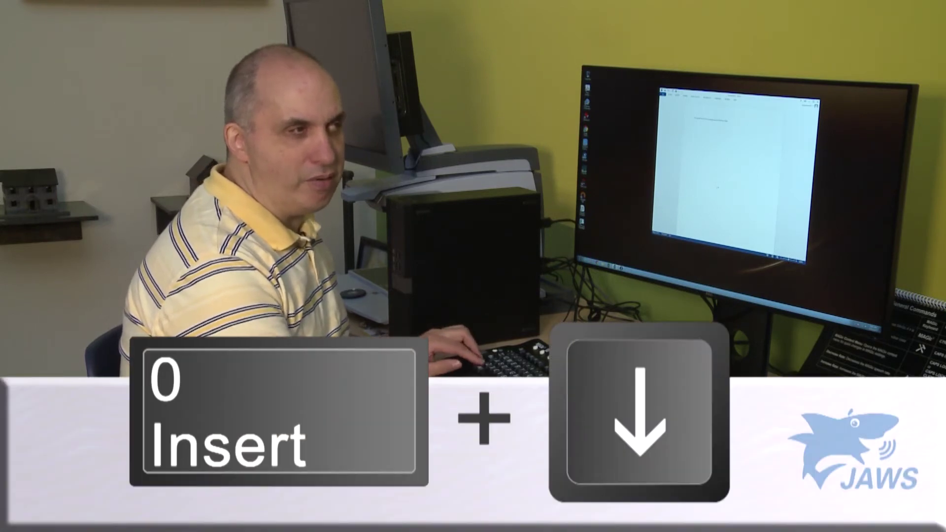